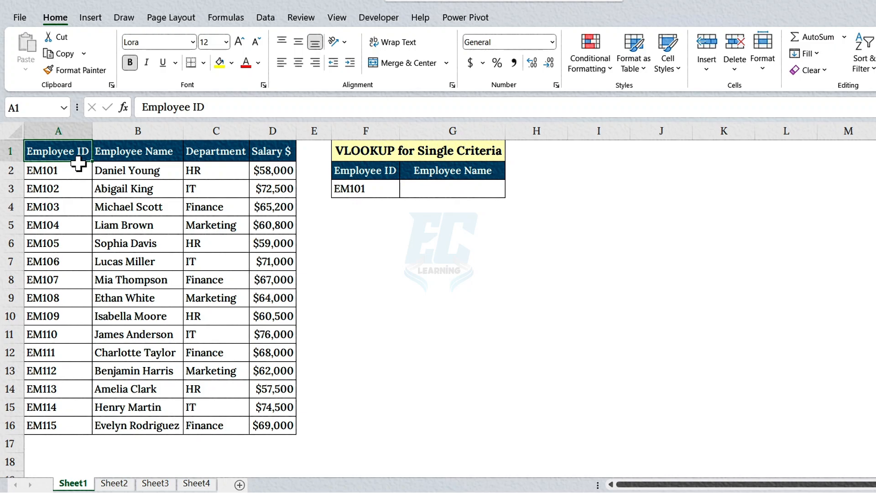
# - Enter =VLOOKUP(F3,A1:D16,2,FALSE) in G3 to return the employee name for the ID in F3
pyautogui.moveTo(73, 153); pyautogui.dragTo(290, 425)
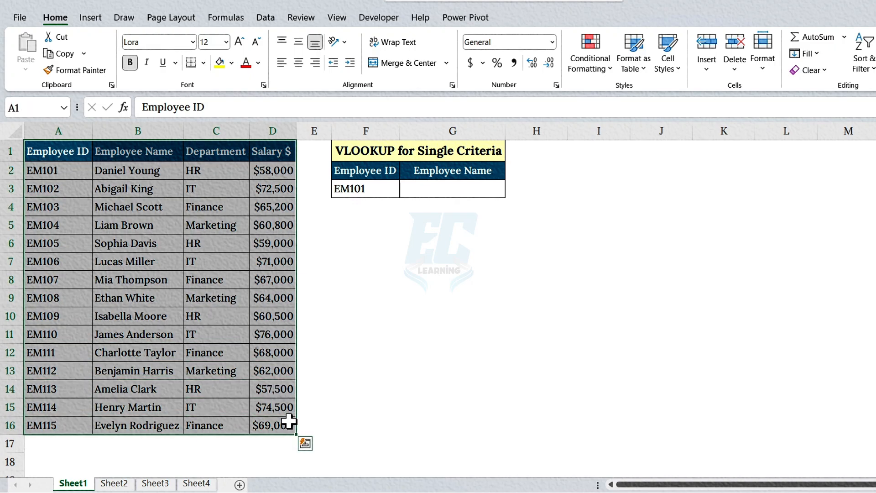
pyautogui.click(374, 150)
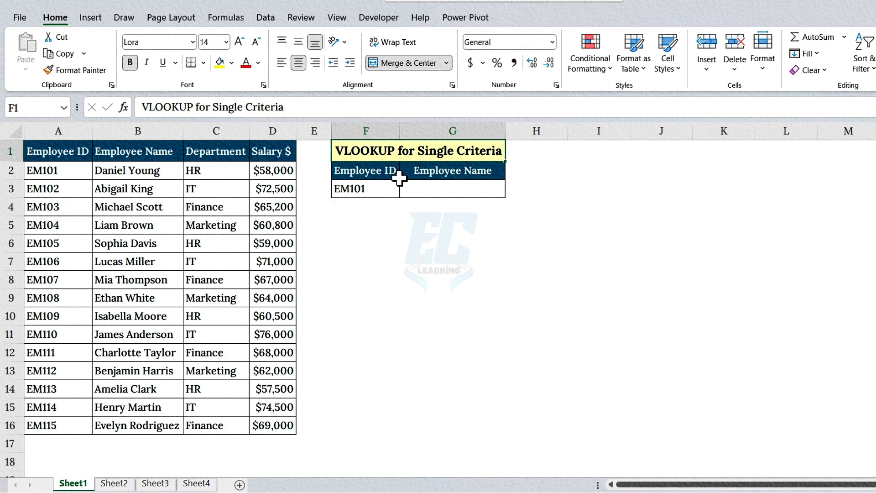
pyautogui.click(416, 191)
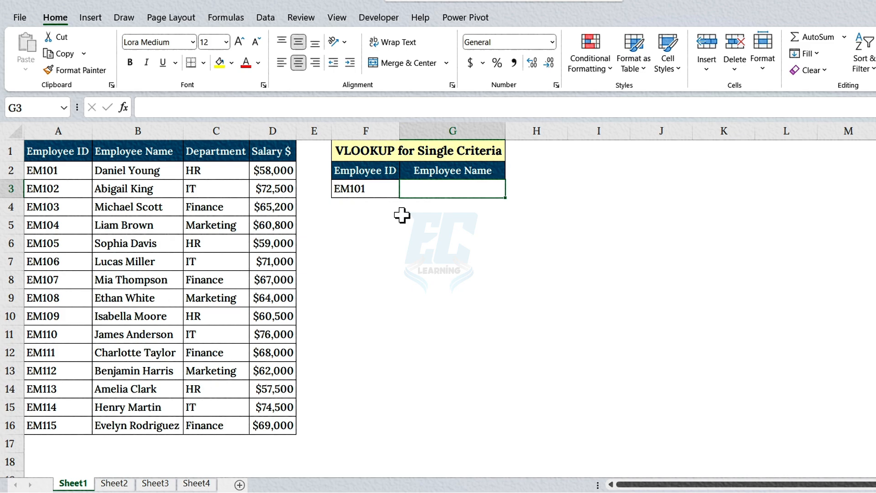
pyautogui.write('=VLOOKU')
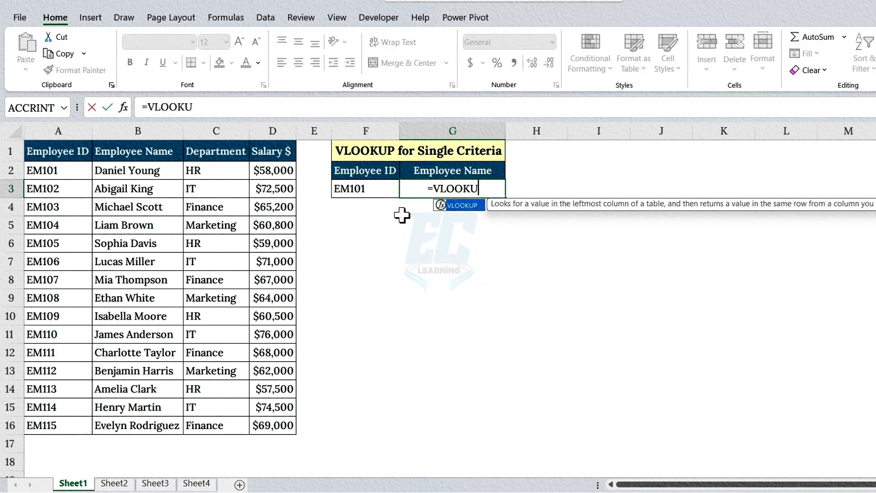
pyautogui.write('P(')
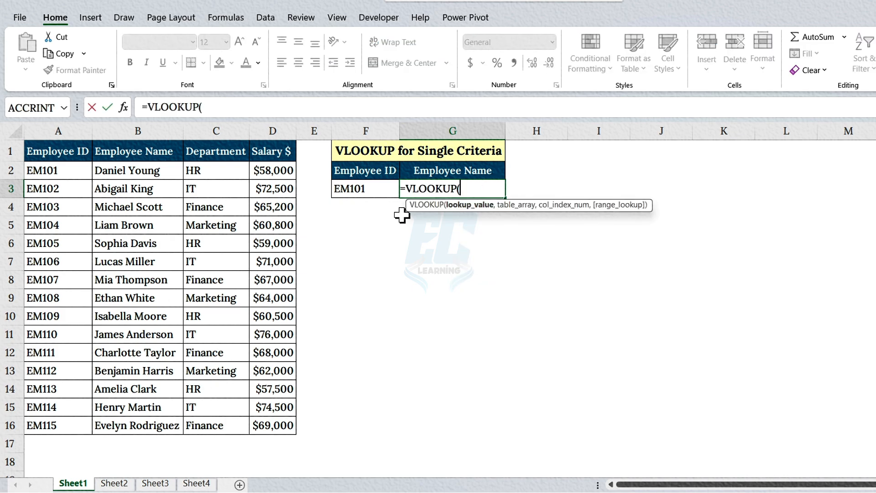
pyautogui.click(375, 191)
pyautogui.write(',')
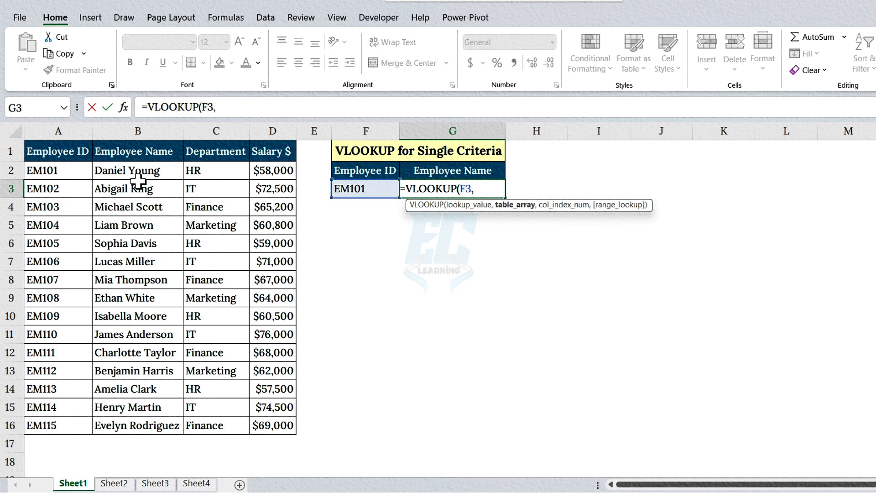
pyautogui.moveTo(72, 152); pyautogui.dragTo(283, 421)
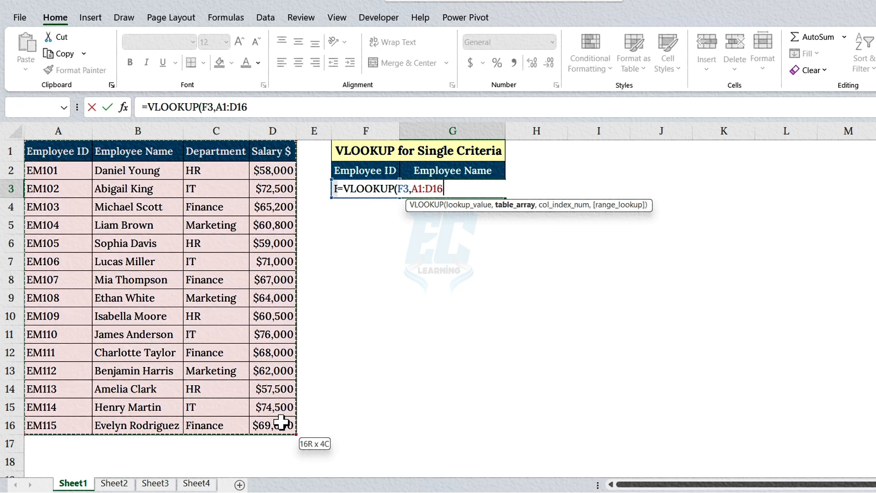
pyautogui.write(',')
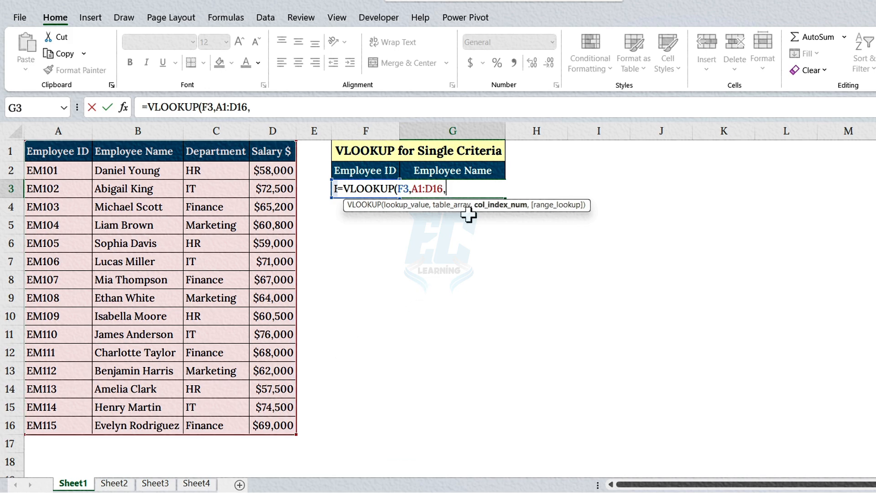
pyautogui.write('2,')
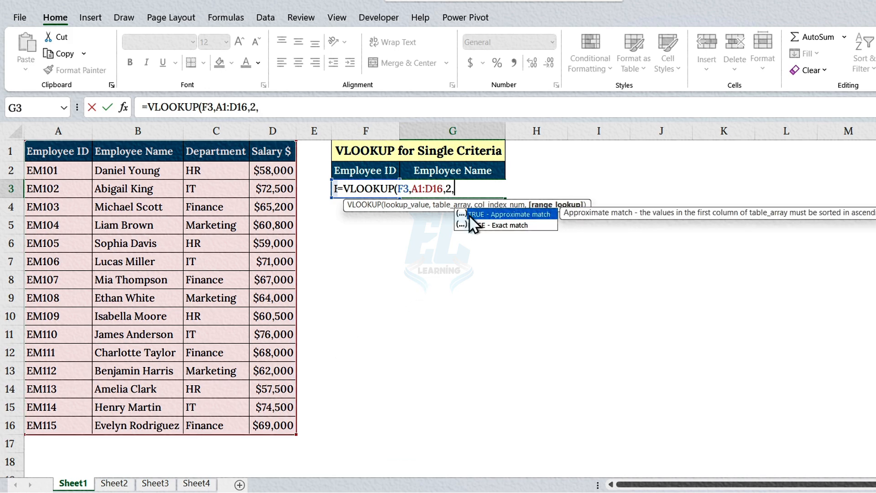
pyautogui.write('FALSE')
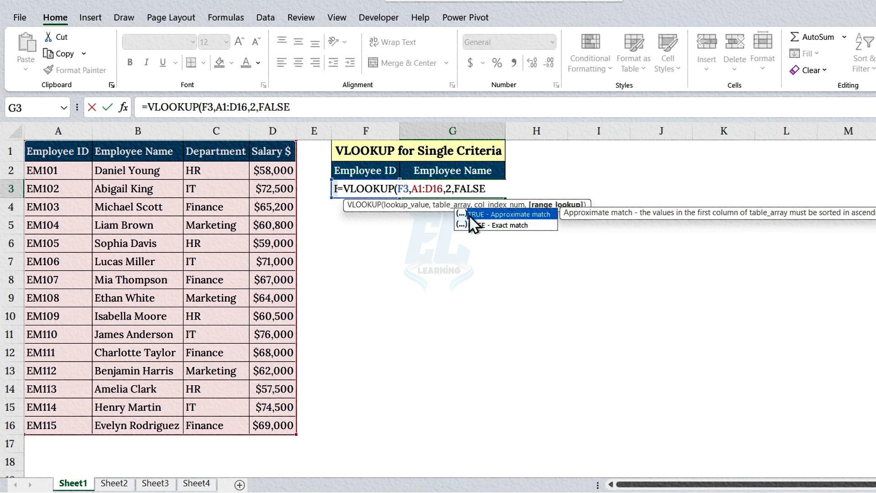
pyautogui.write(')')
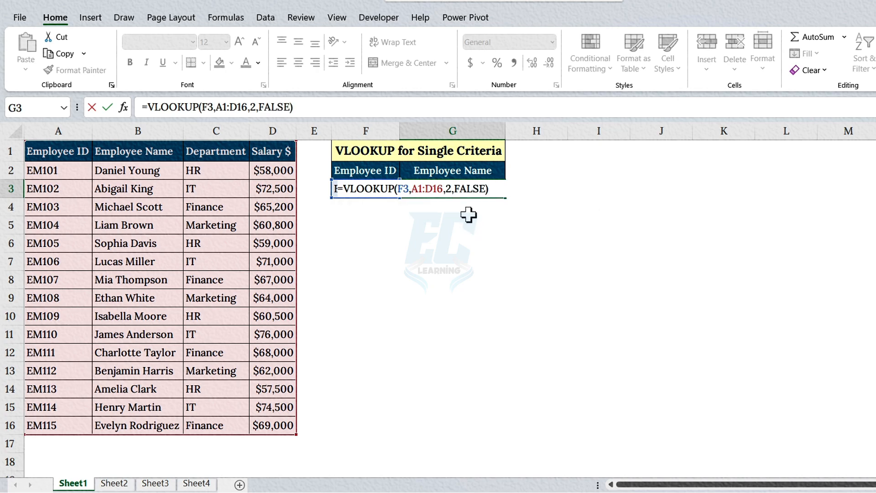
pyautogui.press('Return')
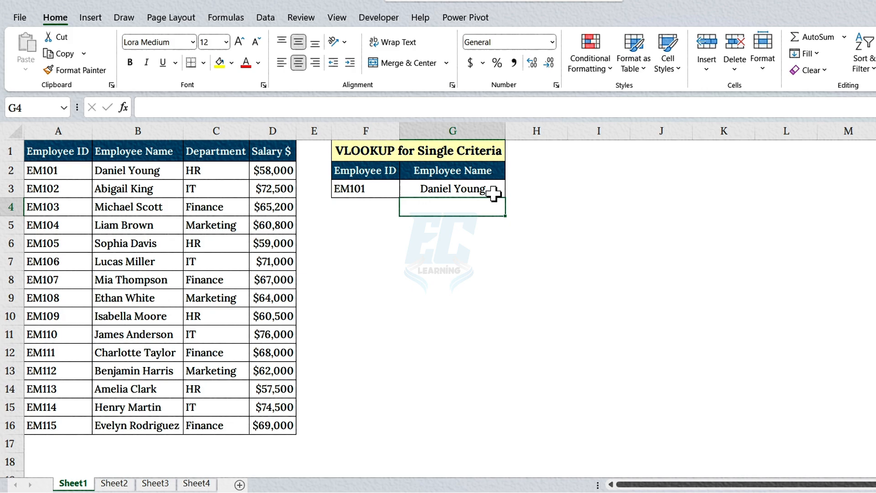
# - Change the column index in G3's VLOOKUP formula to 4 so it returns the salary
pyautogui.click(493, 194)
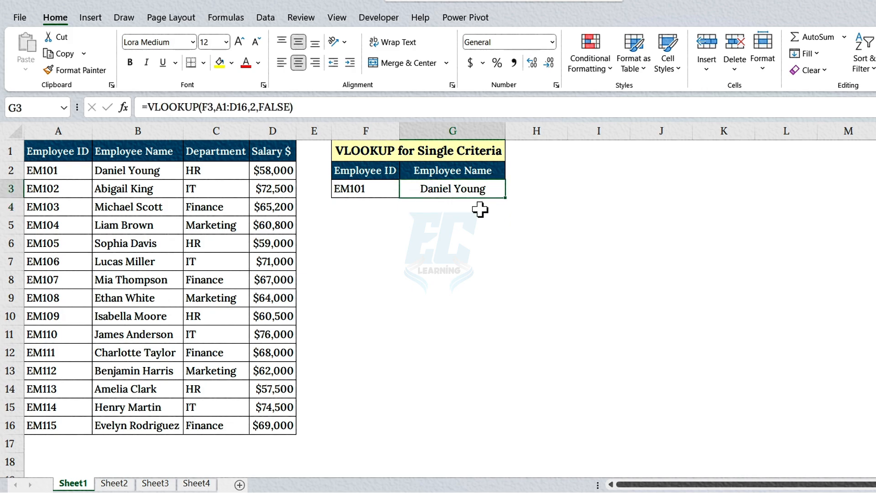
pyautogui.doubleClick(497, 189)
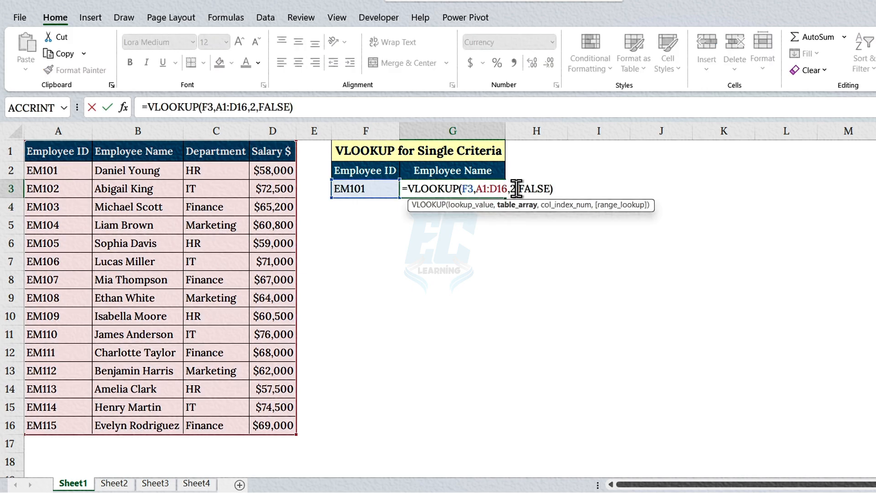
pyautogui.press('BackSpace')
pyautogui.write('4')
pyautogui.press('Return')
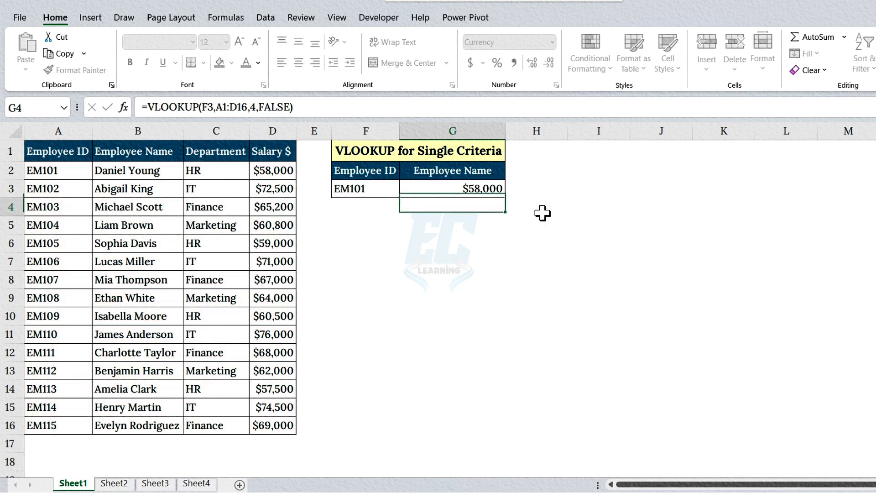
# - Test the lookup by choosing EM105 and another employee ID in F3
pyautogui.click(451, 196)
pyautogui.click(380, 190)
pyautogui.click(407, 194)
pyautogui.click(366, 272)
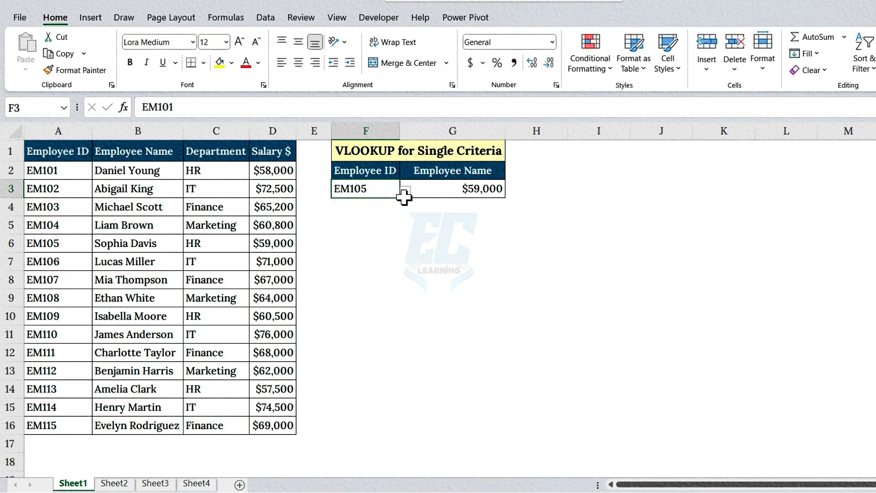
pyautogui.click(406, 190)
pyautogui.click(369, 280)
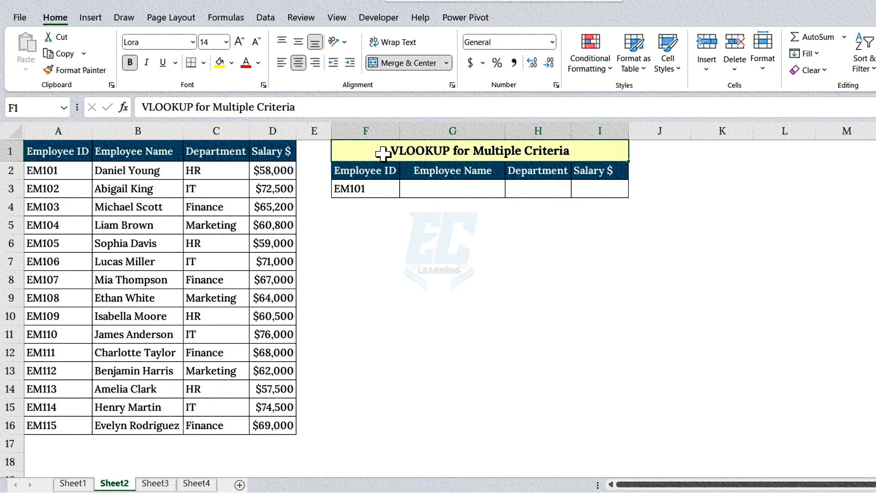
# - Enter =VLOOKUP(F3,A1:D16,{2,3,4},FALSE) in G3 of Sheet2 to return the employee's name, department and salary together
pyautogui.click(477, 173)
pyautogui.click(535, 174)
pyautogui.click(607, 174)
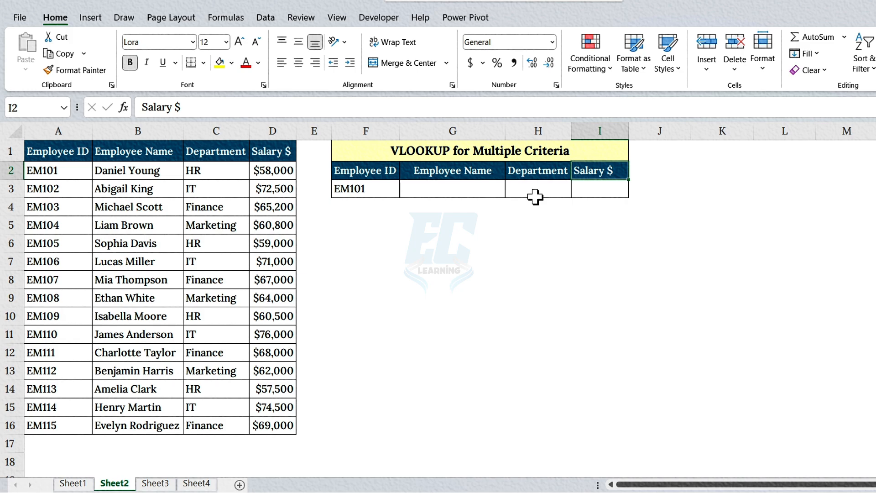
pyautogui.click(478, 193)
pyautogui.write('=VLOO')
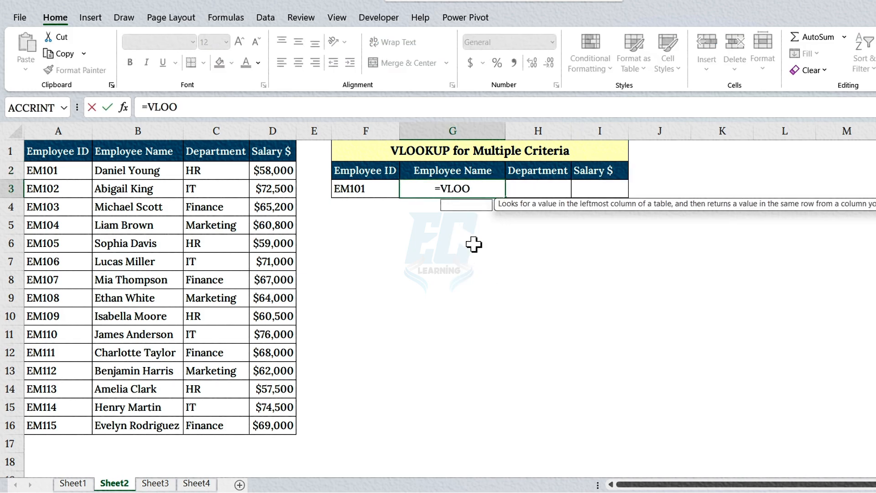
pyautogui.write('KUP(')
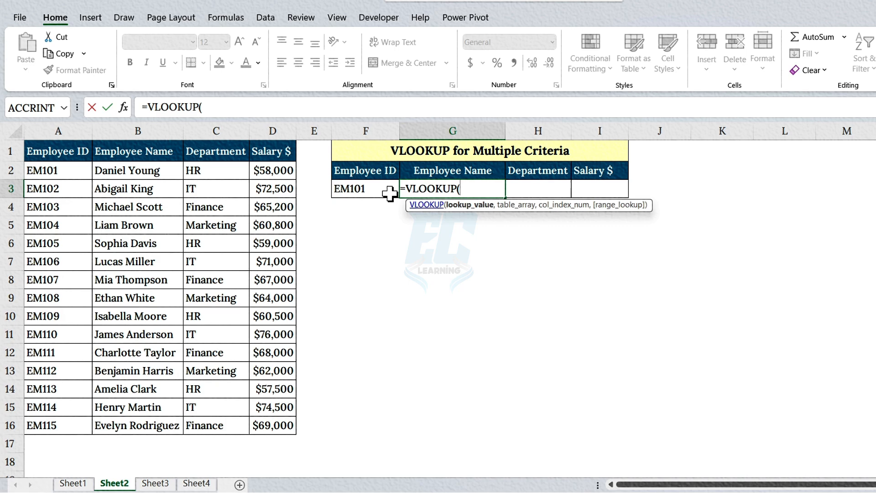
pyautogui.click(374, 188)
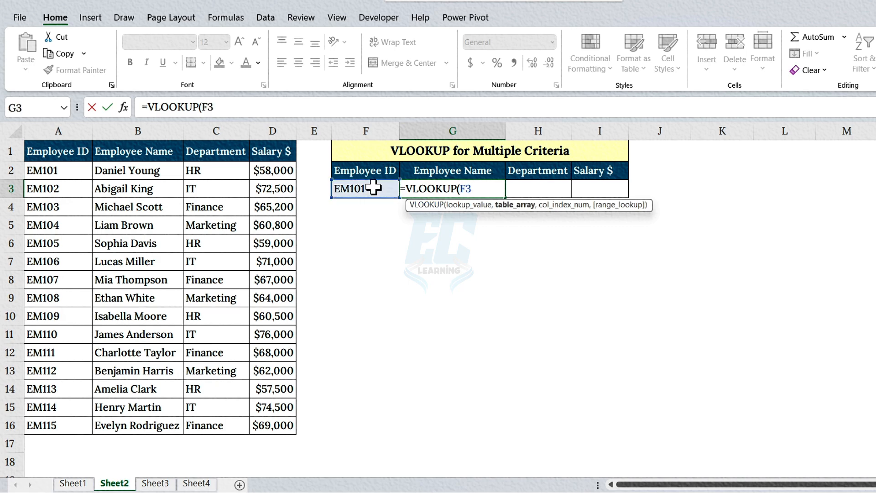
pyautogui.write(',')
pyautogui.moveTo(70, 149); pyautogui.dragTo(263, 422)
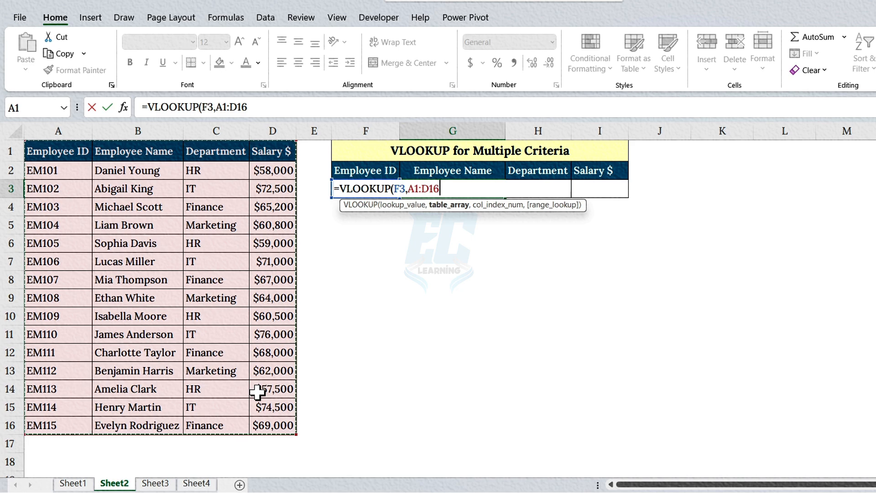
pyautogui.write(',{2,3,4')
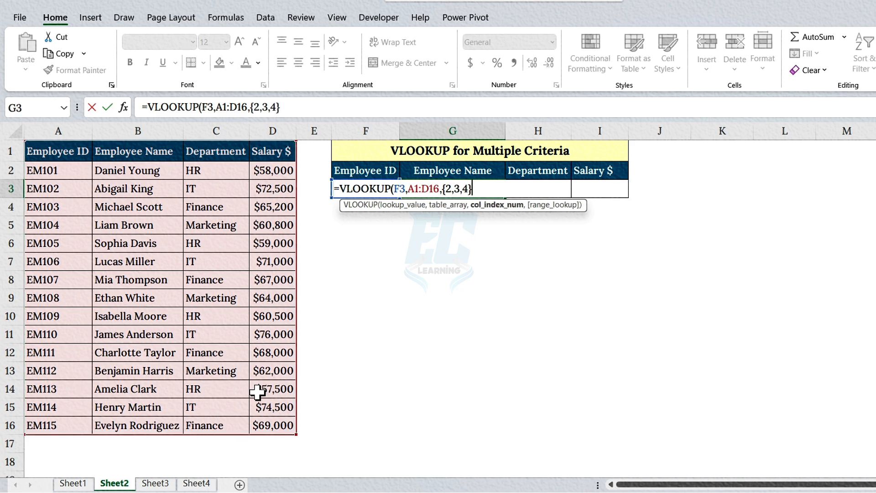
pyautogui.write('},')
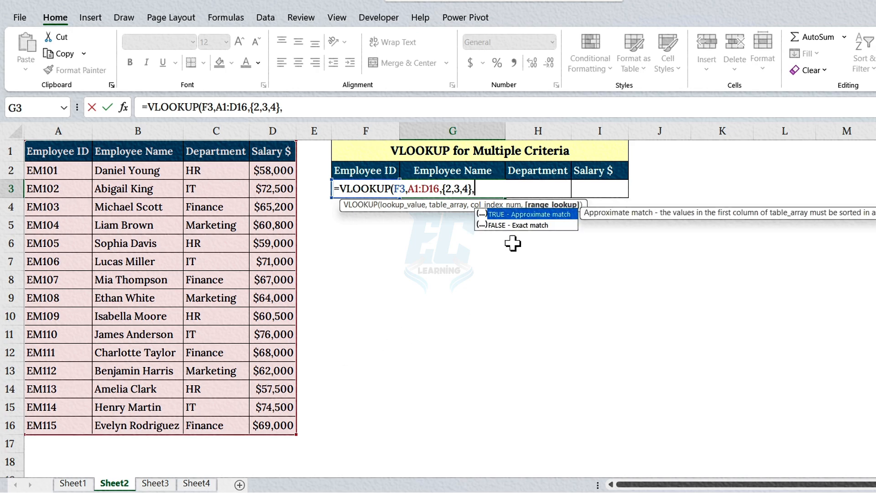
pyautogui.doubleClick(506, 229)
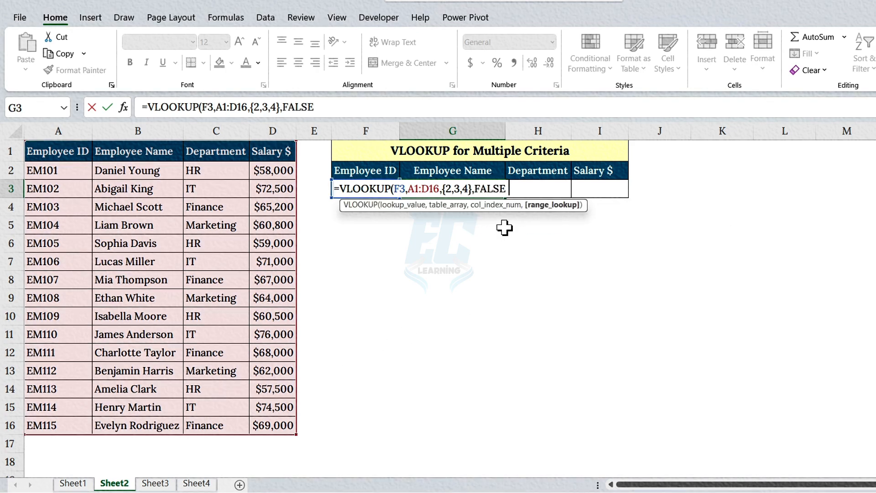
pyautogui.write(')')
pyautogui.press('Return')
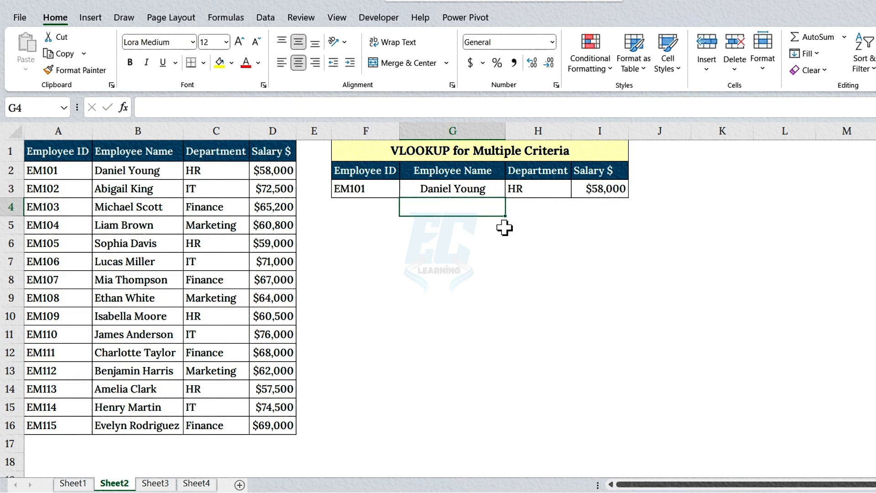
# - Test the multi-column lookup by choosing the employee IDs EM104, EM107 and EM111 in F3
pyautogui.click(476, 194)
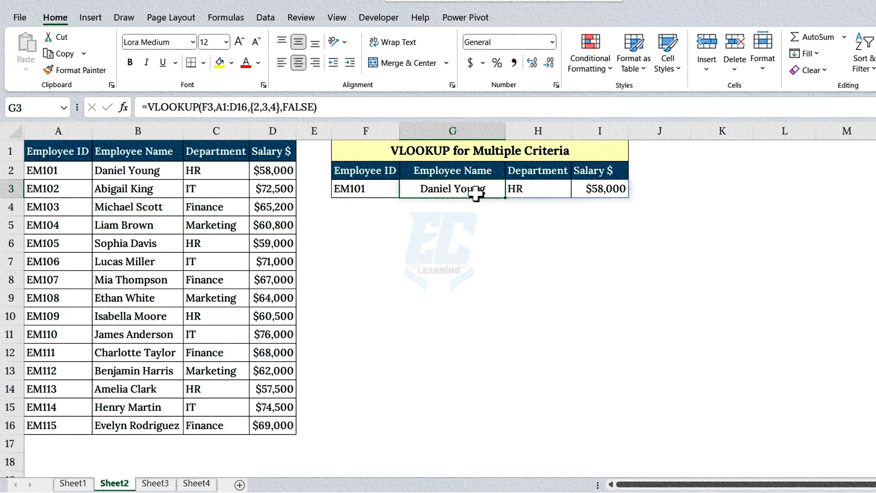
pyautogui.click(394, 193)
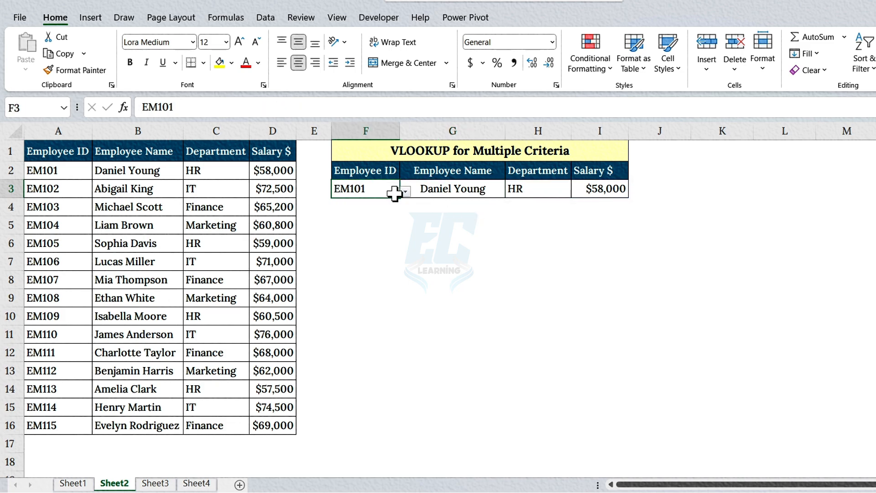
pyautogui.click(405, 192)
pyautogui.click(388, 234)
pyautogui.click(406, 192)
pyautogui.click(358, 263)
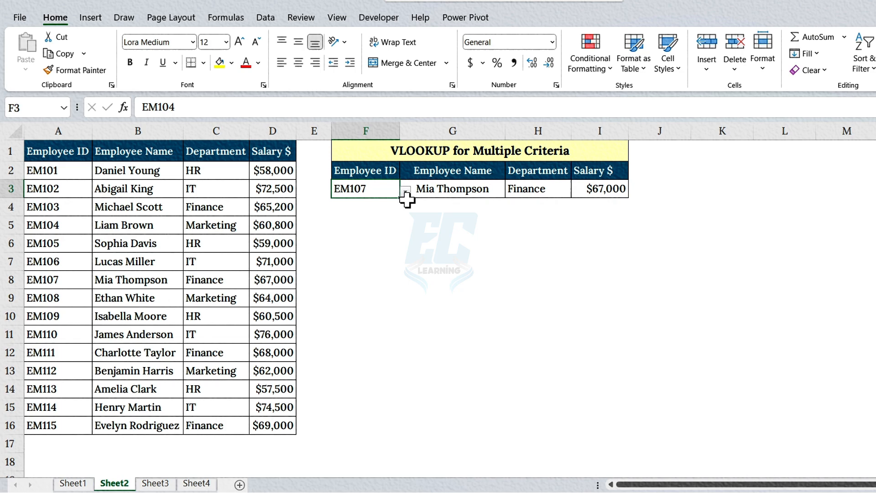
pyautogui.click(406, 192)
pyautogui.click(354, 306)
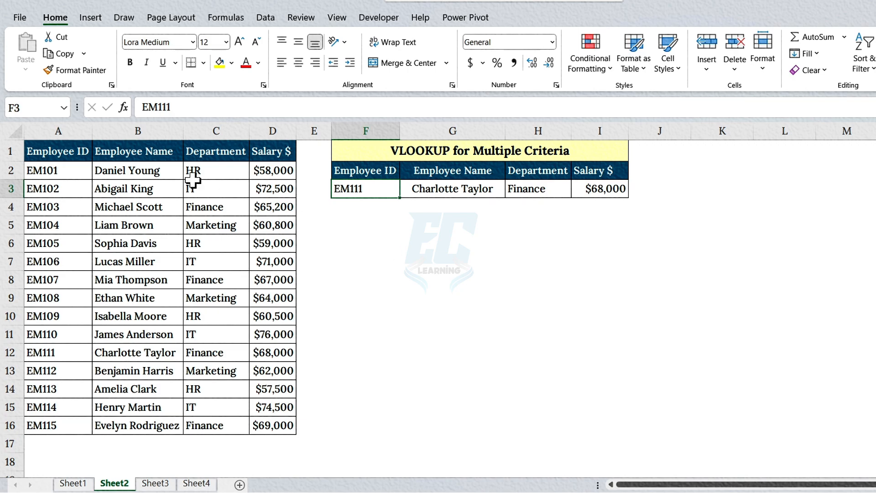
# - Move the Salary $ column in front of the Department column in the employee table
pyautogui.click(273, 131)
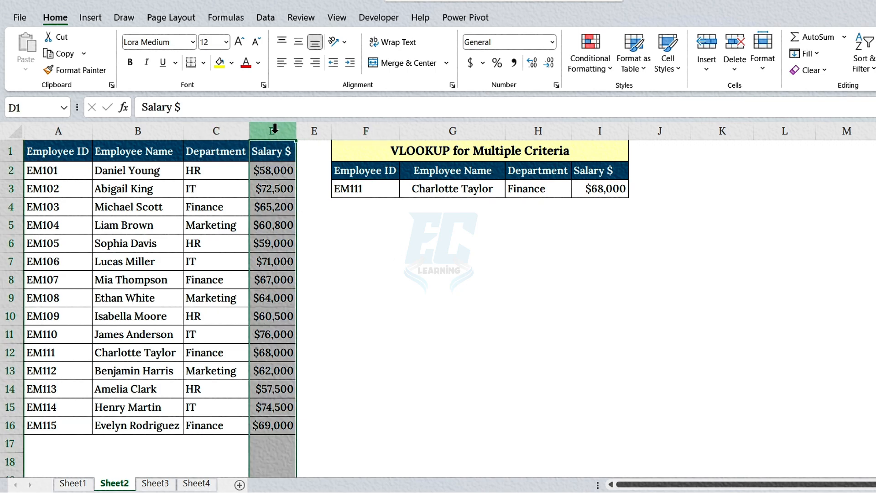
pyautogui.rightClick(274, 130)
pyautogui.click(304, 163)
pyautogui.rightClick(207, 131)
pyautogui.click(233, 269)
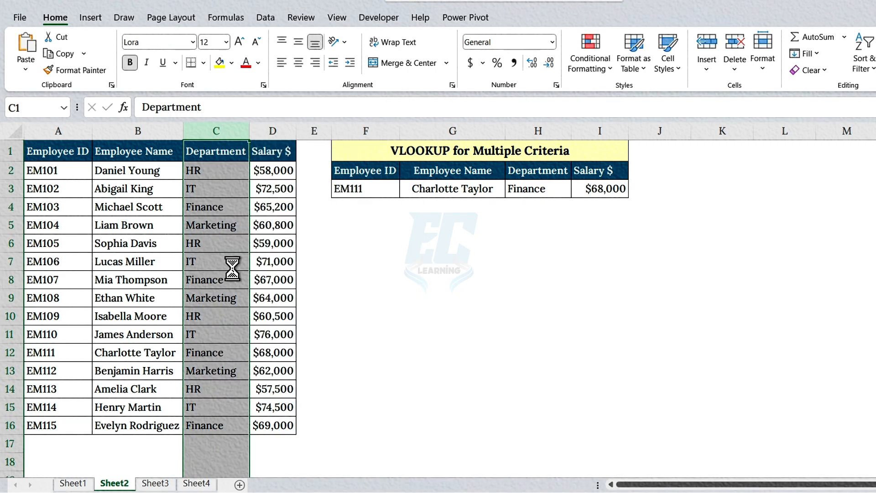
# - Change the column index array in G3's VLOOKUP formula to {2,4,3} to match the rearranged columns
pyautogui.doubleClick(459, 189)
pyautogui.press('BackSpace')
pyautogui.write('4,4},FALSE)')
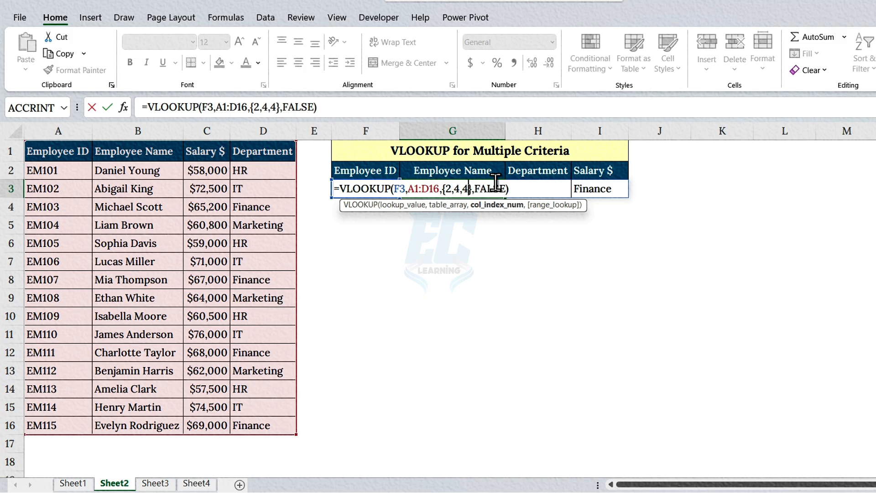
pyautogui.press('BackSpace')
pyautogui.write('3')
pyautogui.press('Return')
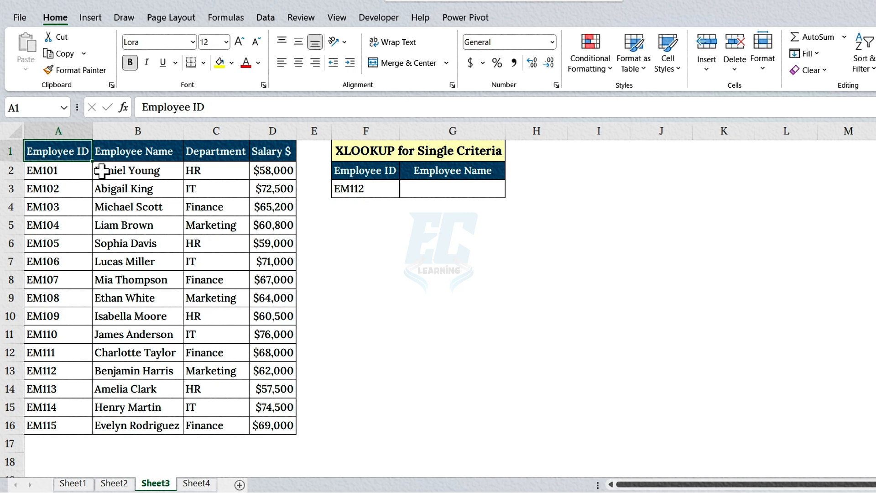
# - Enter =XLOOKUP(F3,A2:A16,B2:B16) in G3 of Sheet3 to return the employee's name for the chosen ID
pyautogui.click(386, 153)
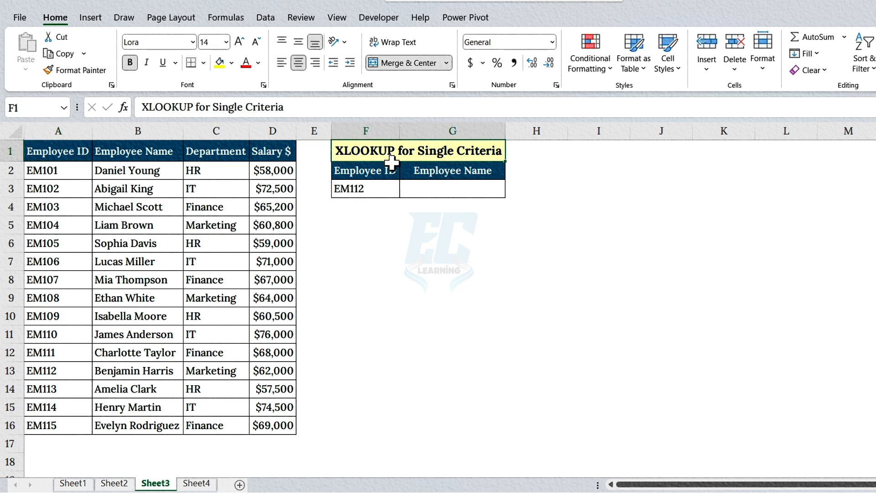
pyautogui.click(432, 188)
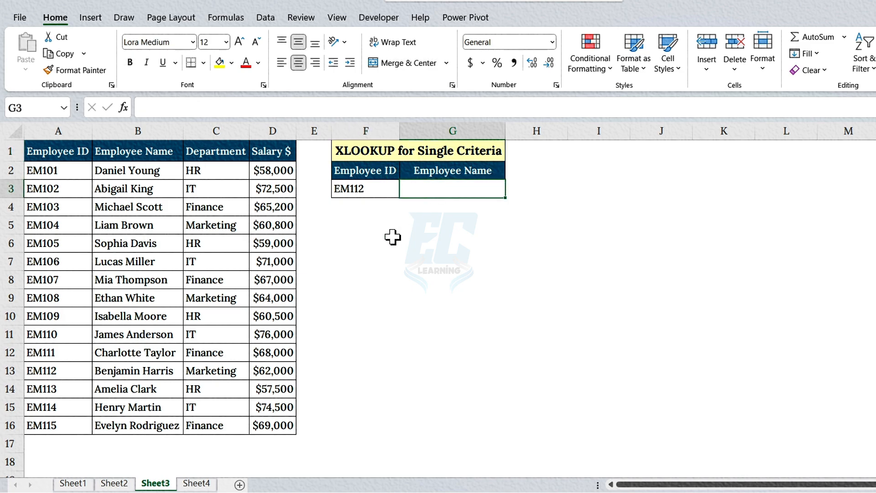
pyautogui.write('=XL')
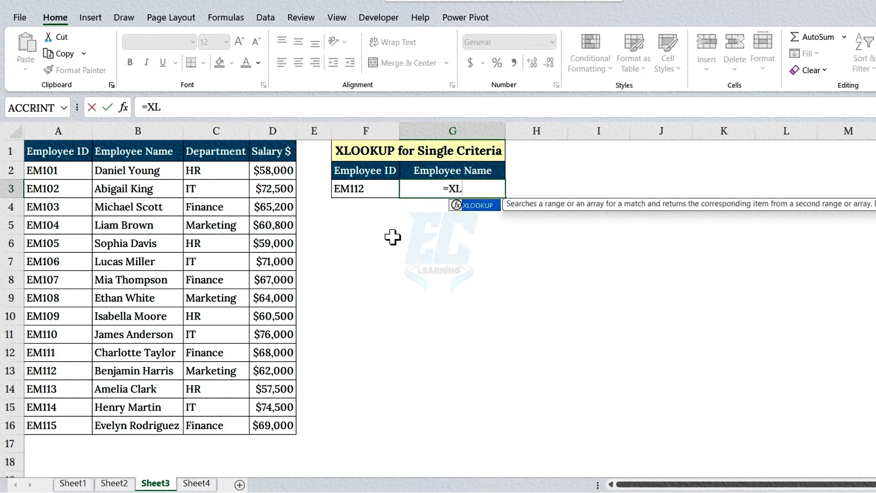
pyautogui.write('OOKUP(')
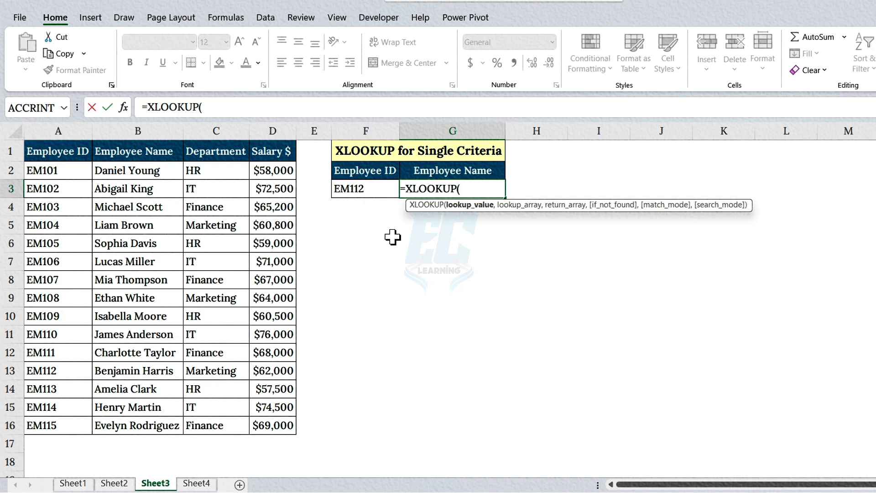
pyautogui.click(381, 190)
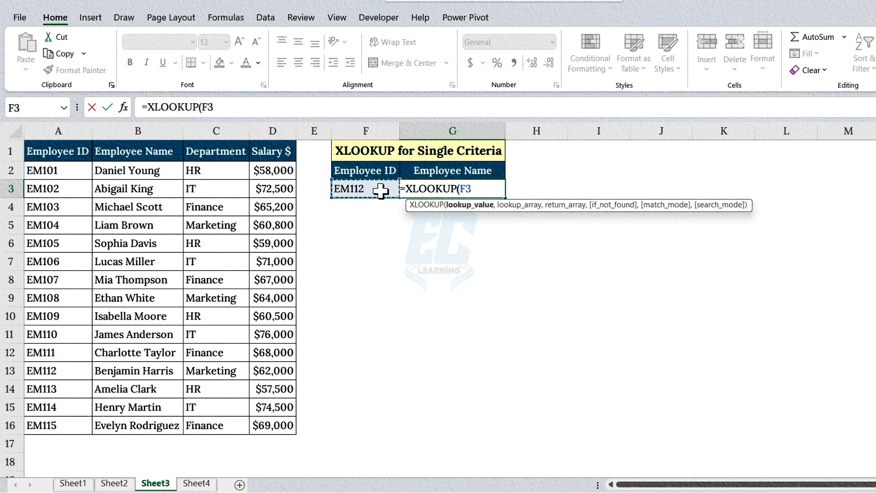
pyautogui.write(',')
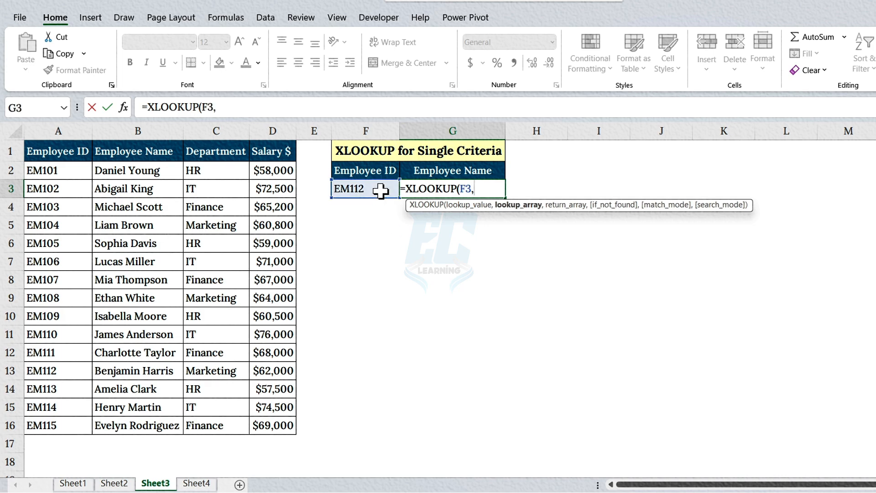
pyautogui.click(71, 173)
pyautogui.moveTo(71, 173); pyautogui.dragTo(65, 417)
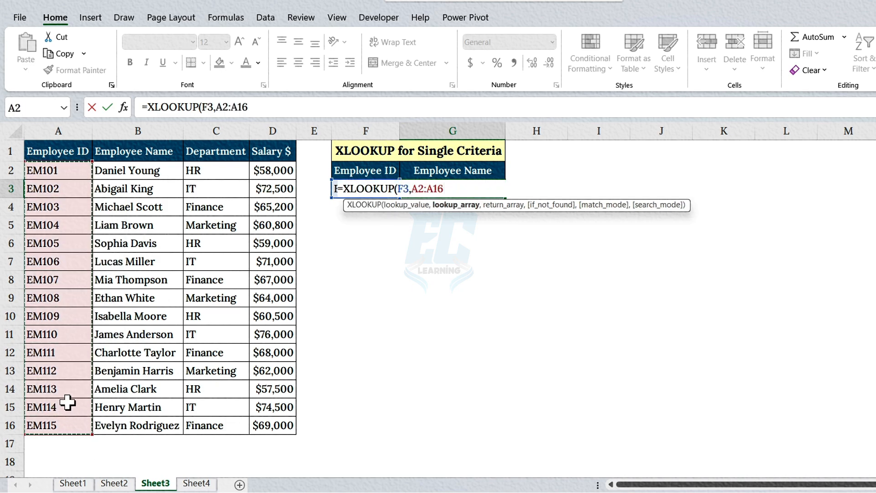
pyautogui.write(',')
pyautogui.moveTo(176, 172); pyautogui.dragTo(177, 427)
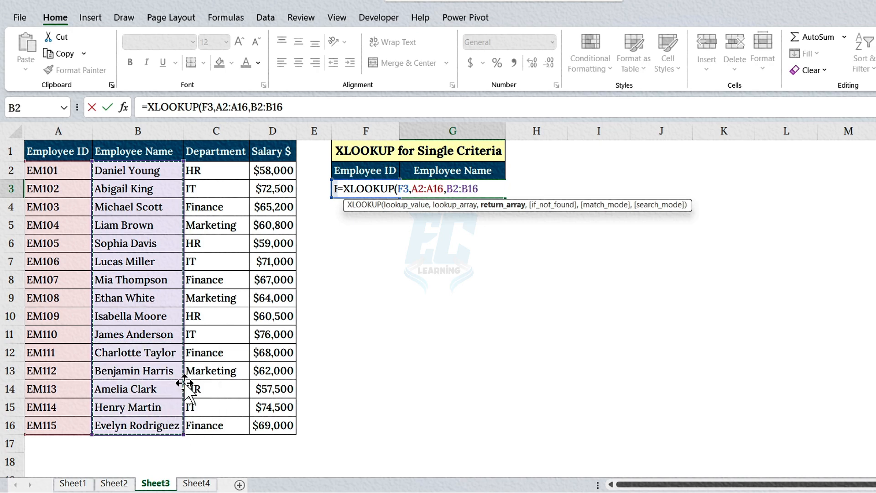
pyautogui.write(')')
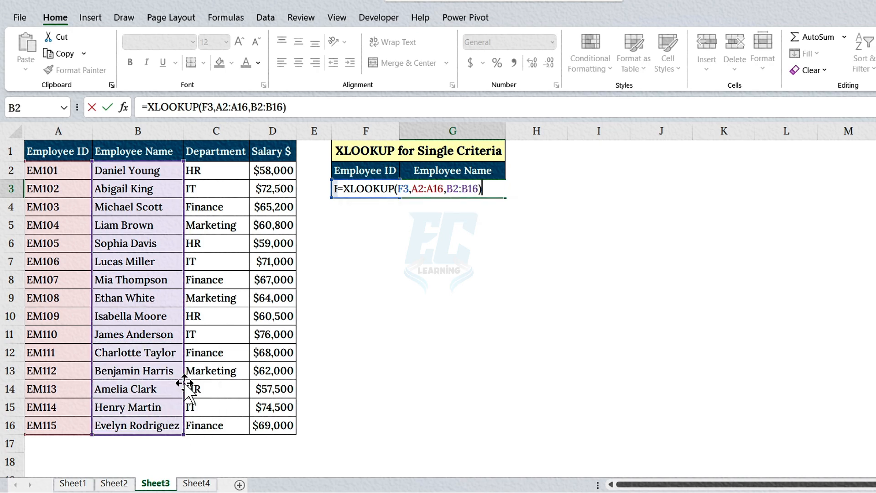
pyautogui.press('Return')
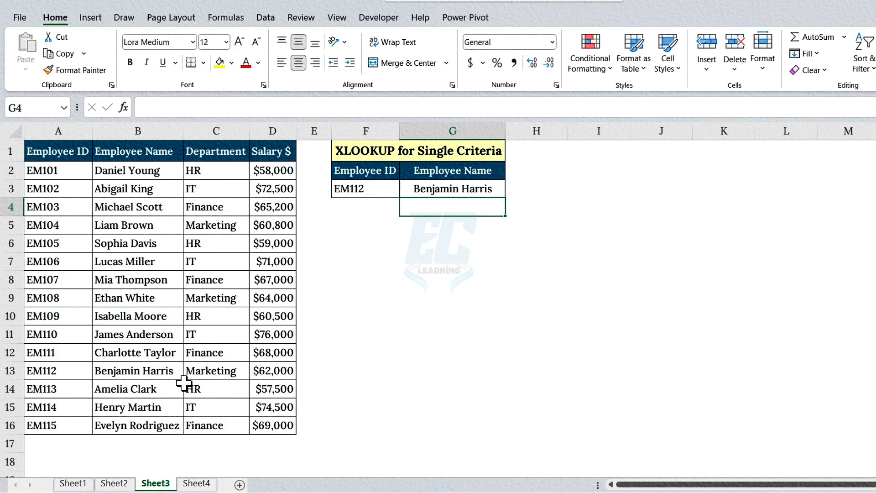
# - Test the name lookup by choosing employee ID EM106 in F3
pyautogui.click(416, 184)
pyautogui.click(396, 188)
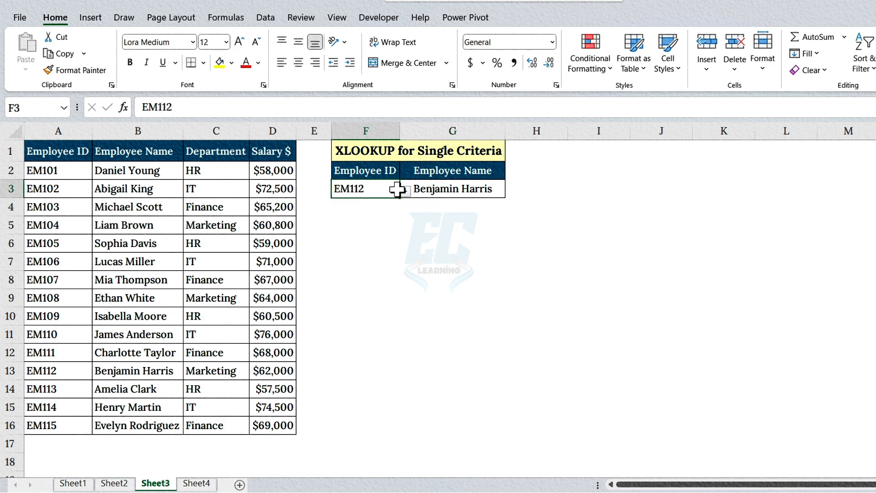
pyautogui.click(405, 191)
pyautogui.click(365, 226)
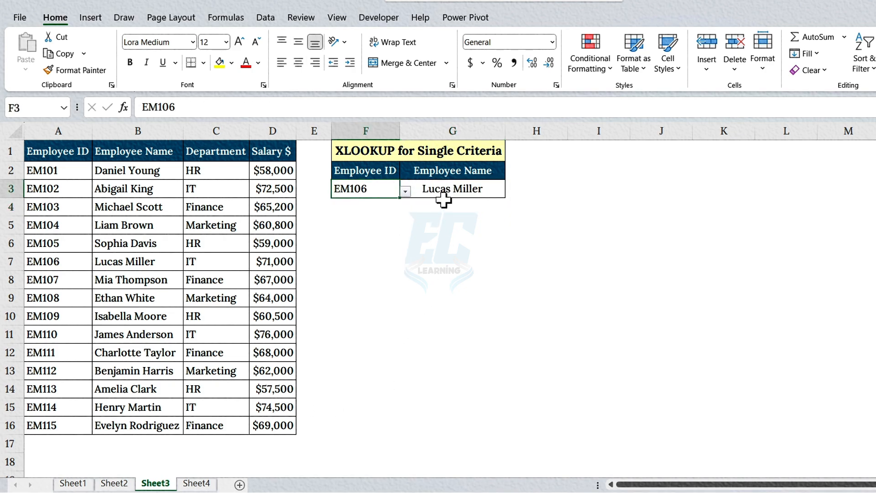
# - Change the return array in G3's XLOOKUP formula to D2:D16 so it returns the salary
pyautogui.doubleClick(474, 193)
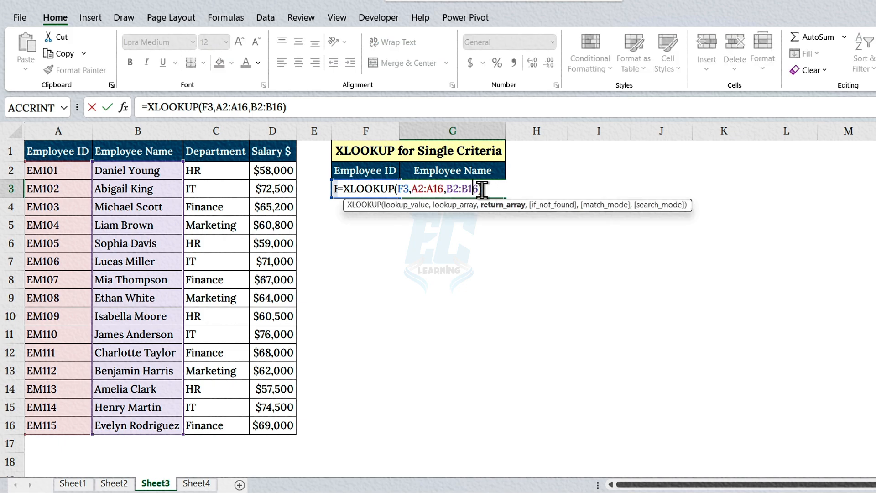
pyautogui.press('BackSpace')
pyautogui.press('BackSpace')
pyautogui.press('BackSpace')
pyautogui.press('BackSpace')
pyautogui.press('BackSpace')
pyautogui.press('BackSpace')
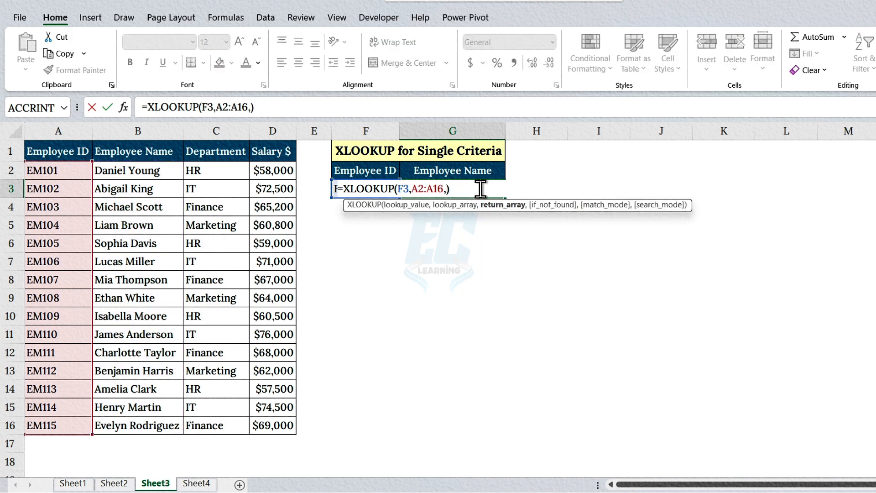
pyautogui.moveTo(280, 173); pyautogui.dragTo(275, 427)
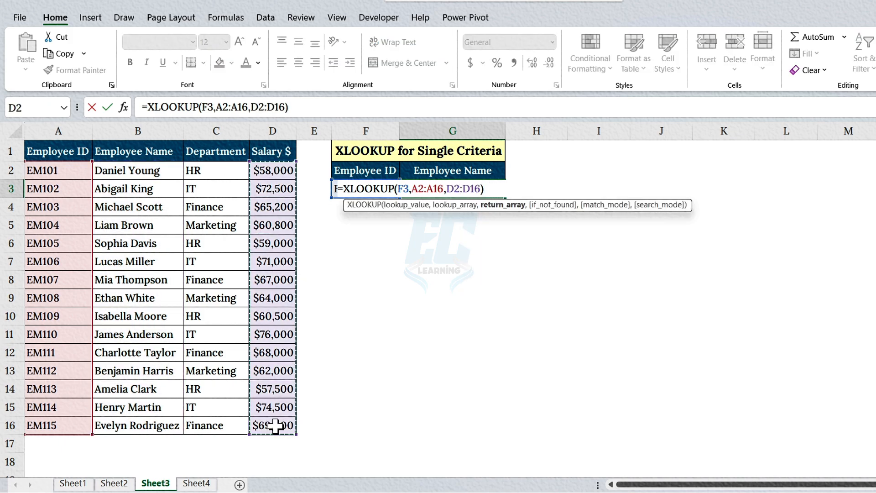
pyautogui.press('Return')
# - Copy the currency formatting of salary cell D2 onto the lookup result in G3
pyautogui.click(424, 186)
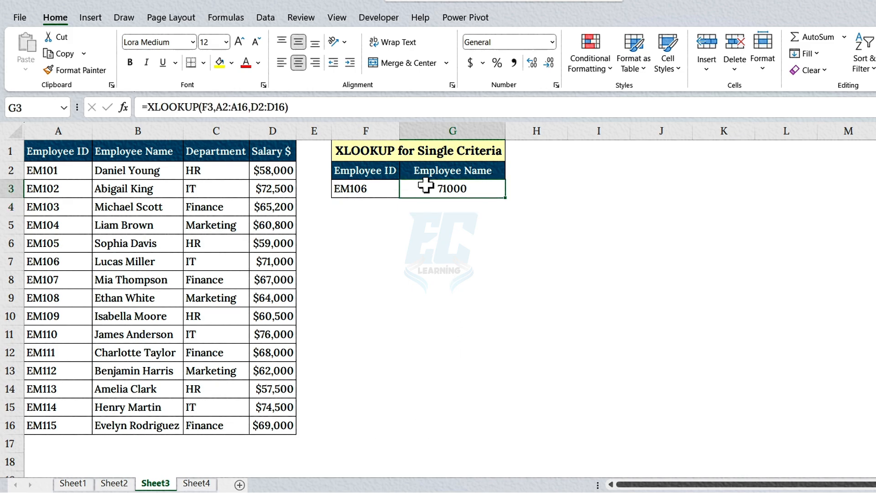
pyautogui.click(283, 169)
pyautogui.click(82, 70)
pyautogui.click(450, 187)
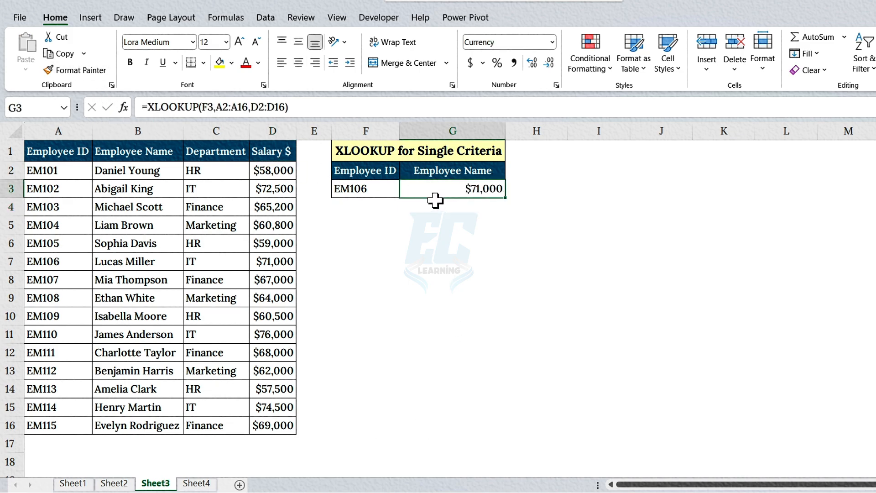
# - Test the salary lookup by choosing the employee IDs EM107 and EM110 in F3
pyautogui.click(391, 190)
pyautogui.click(405, 192)
pyautogui.click(368, 247)
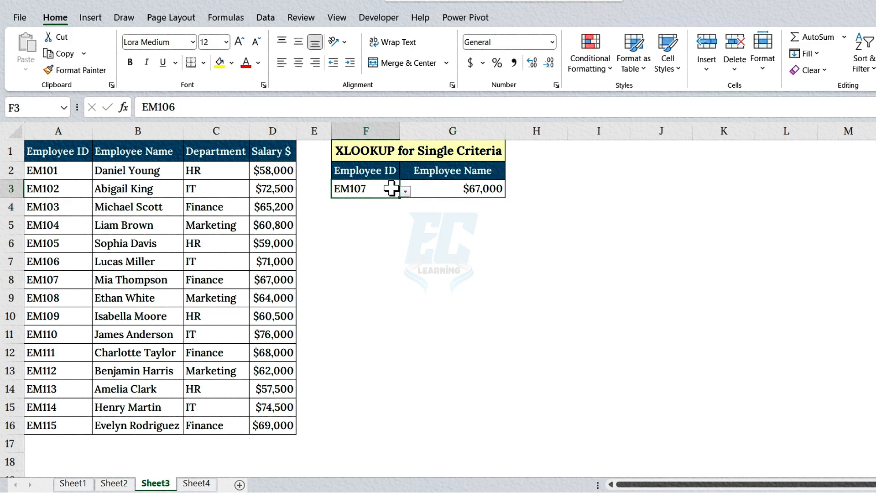
pyautogui.click(405, 192)
pyautogui.click(360, 270)
pyautogui.click(448, 190)
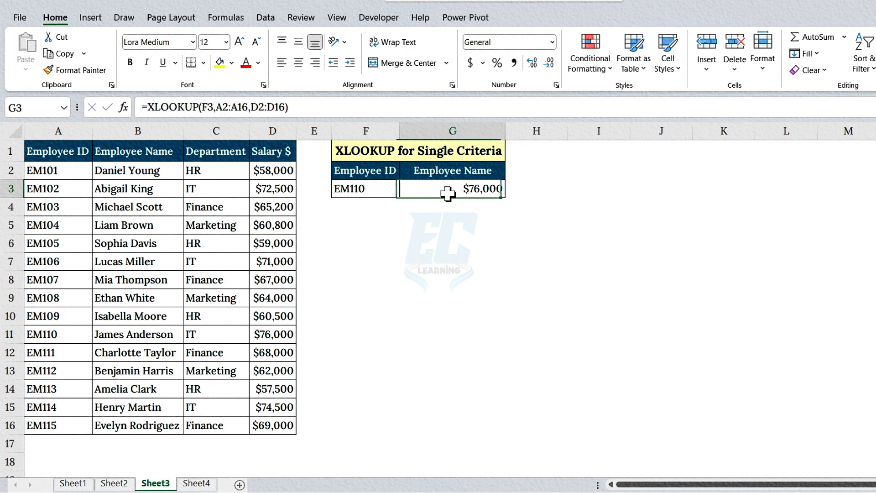
# - Move the Salary $ column in front of the Department column in Sheet3's employee table
pyautogui.click(285, 131)
pyautogui.rightClick(287, 133)
pyautogui.click(313, 163)
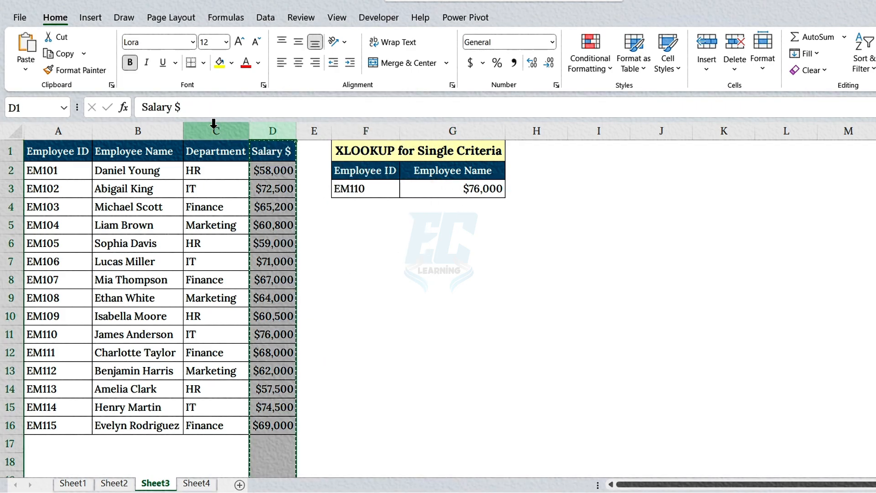
pyautogui.rightClick(214, 132)
pyautogui.click(251, 262)
pyautogui.click(434, 190)
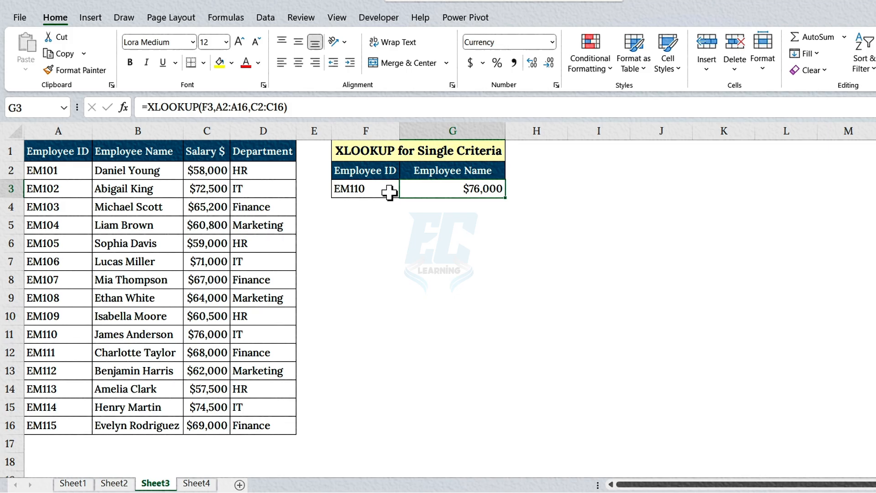
# - Choose another employee ID in F3 to test the salary lookup with the rearranged columns
pyautogui.click(386, 192)
pyautogui.click(405, 192)
pyautogui.click(391, 237)
pyautogui.click(445, 193)
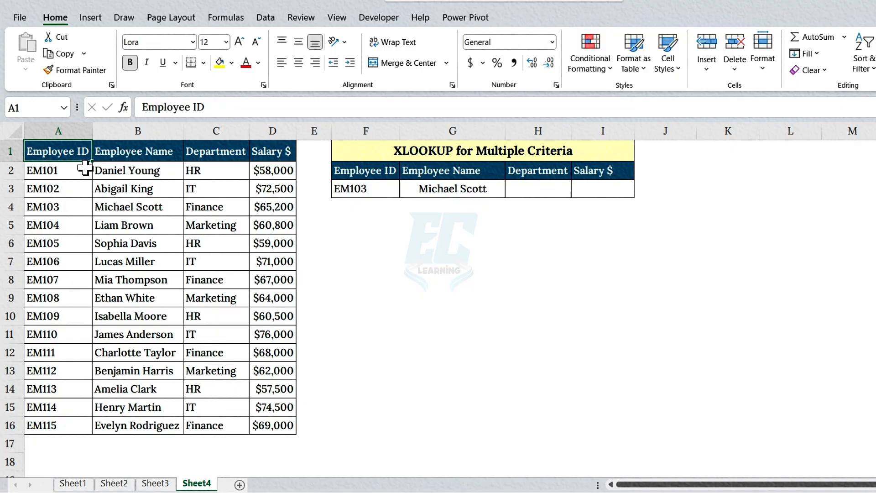
# - Change the return array in G3's XLOOKUP formula on Sheet4 to B2:D16 to return name, department and salary together
pyautogui.click(359, 156)
pyautogui.moveTo(420, 170); pyautogui.dragTo(587, 170)
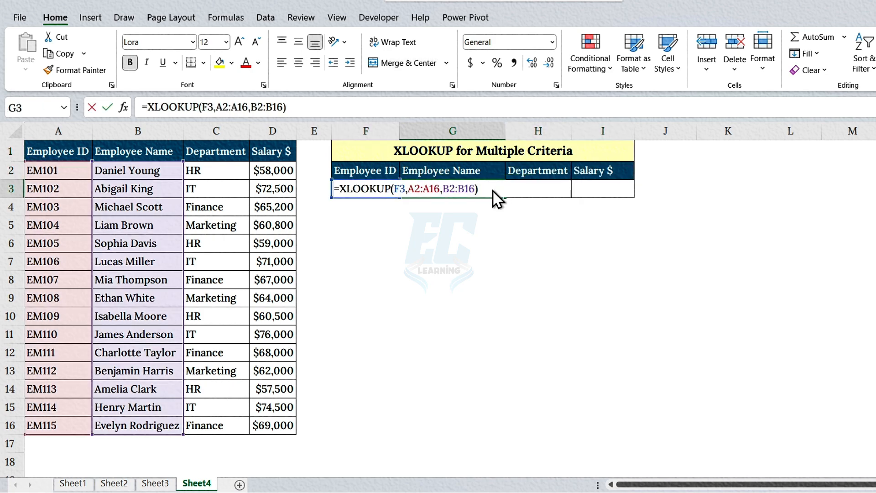
pyautogui.press('F2')
pyautogui.press('BackSpace')
pyautogui.press('BackSpace')
pyautogui.press('BackSpace')
pyautogui.press('BackSpace')
pyautogui.press('BackSpace')
pyautogui.press('BackSpace')
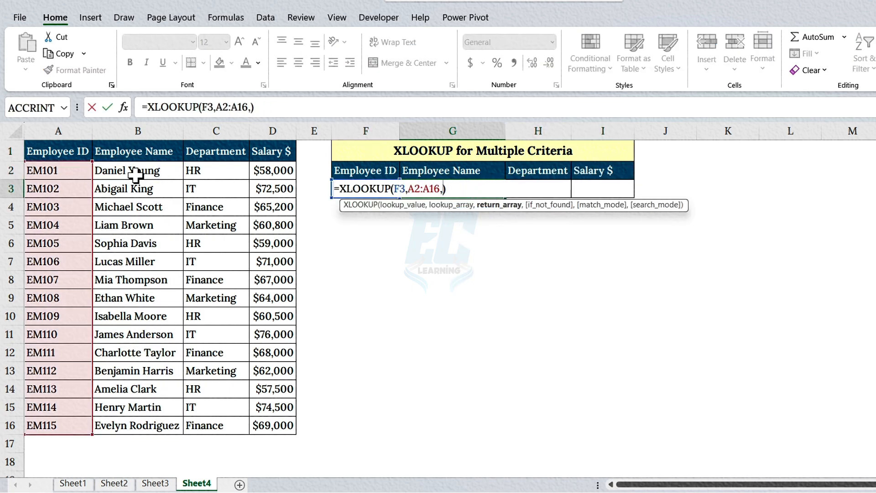
pyautogui.moveTo(137, 170); pyautogui.dragTo(285, 428)
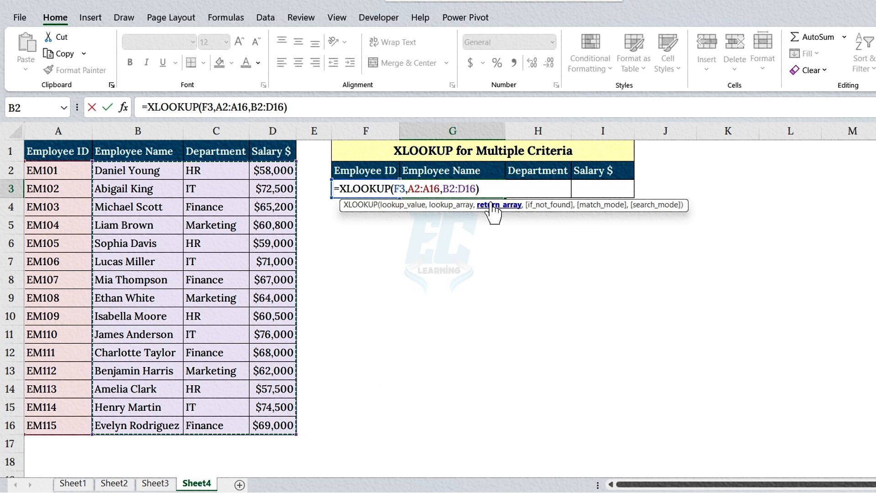
pyautogui.press('Return')
pyautogui.click(477, 190)
# - Test the multi-column XLOOKUP by choosing the employee IDs EM105, EM107 and EM110 in F3, checking each returned column
pyautogui.click(396, 191)
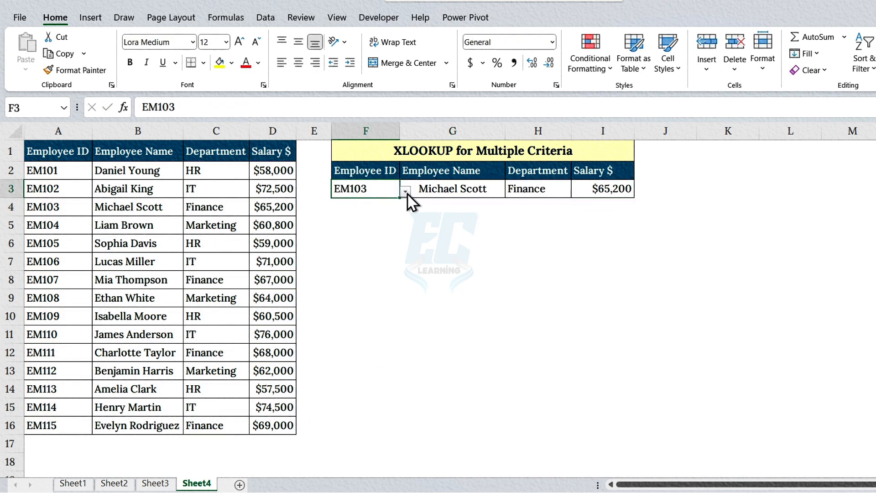
pyautogui.click(405, 192)
pyautogui.click(368, 250)
pyautogui.click(405, 192)
pyautogui.click(377, 272)
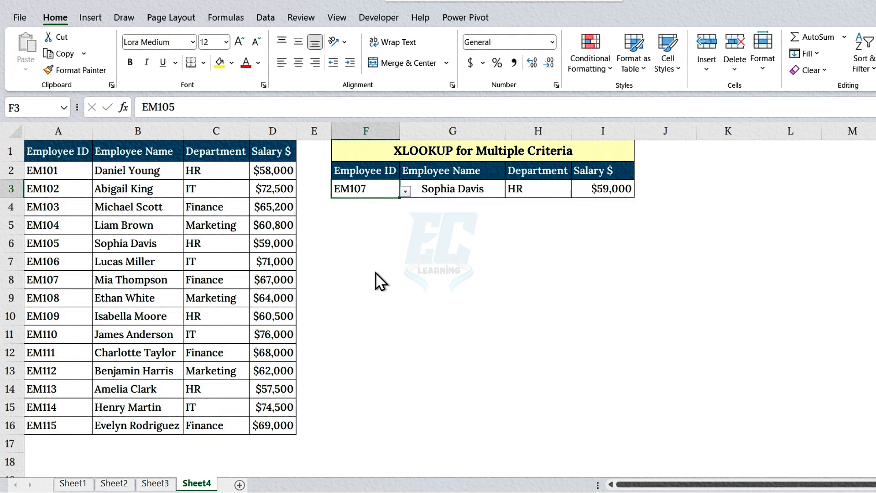
pyautogui.click(486, 173)
pyautogui.click(543, 174)
pyautogui.click(624, 175)
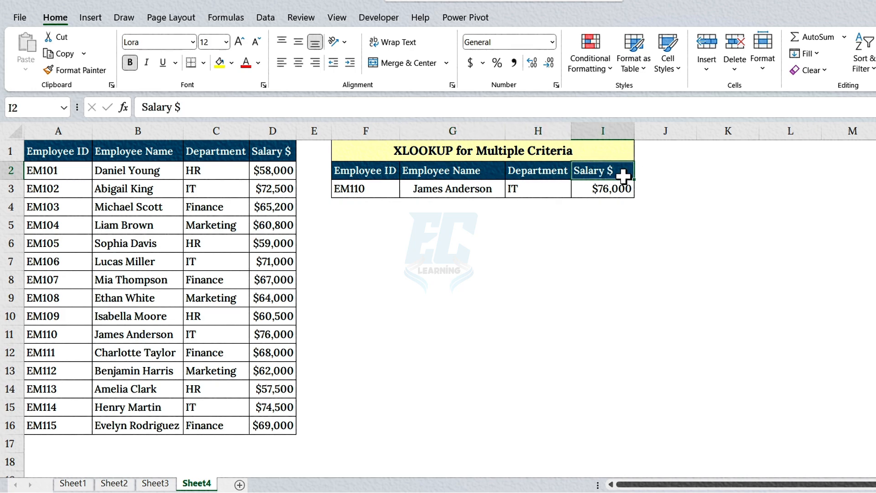